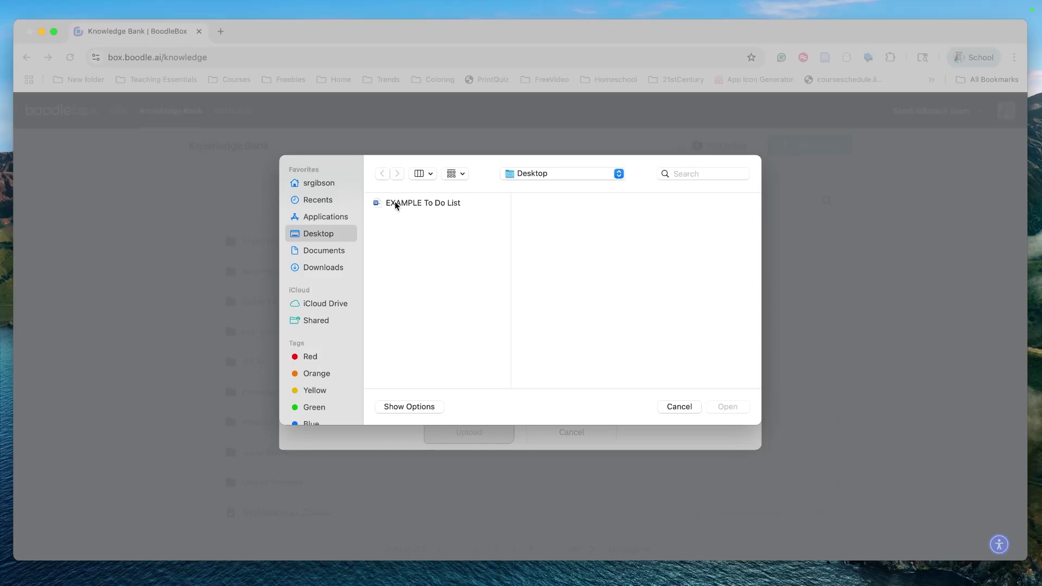
# - Dismiss the file picker and cancel the Knowledge Bank upload
pyautogui.click(668, 407)
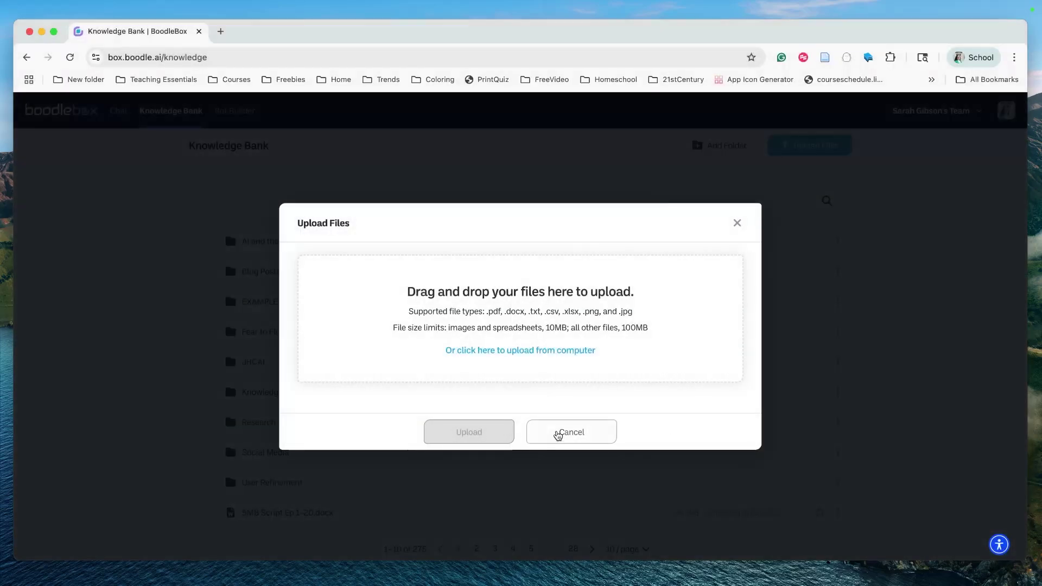
pyautogui.click(559, 433)
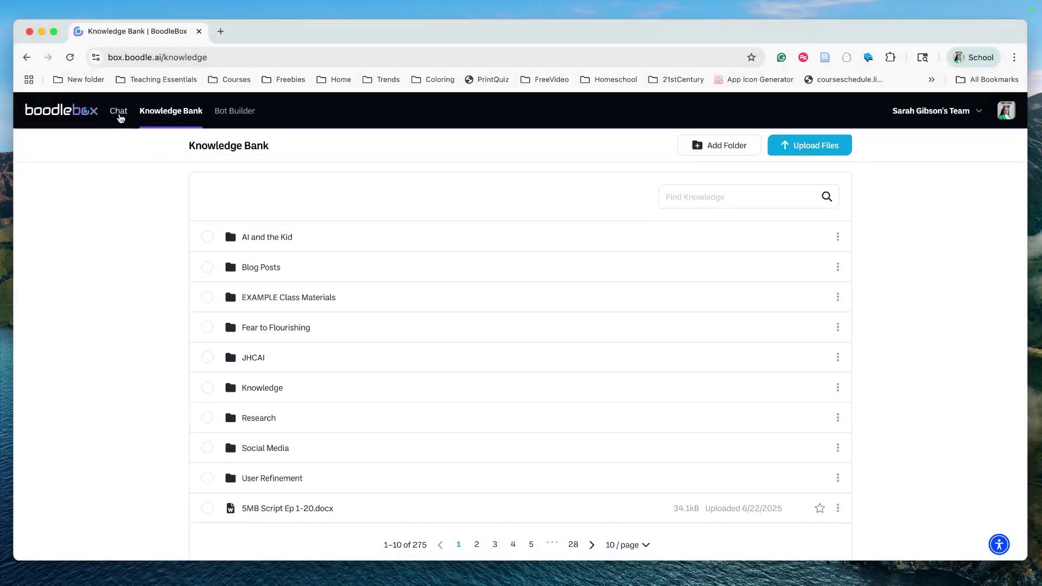
# - Start a new chat, narrow the browser window and attach the EXAMPLE To Do List document from the desktop to the prompt
pyautogui.click(118, 113)
pyautogui.click(633, 355)
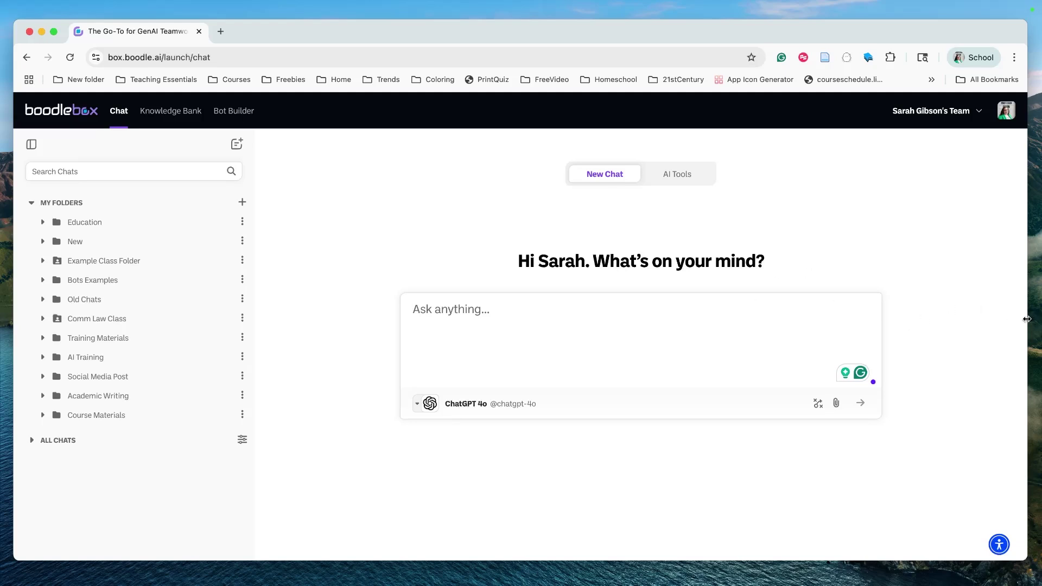
pyautogui.moveTo(1026, 319); pyautogui.dragTo(923, 321)
pyautogui.moveTo(1002, 275); pyautogui.dragTo(570, 354)
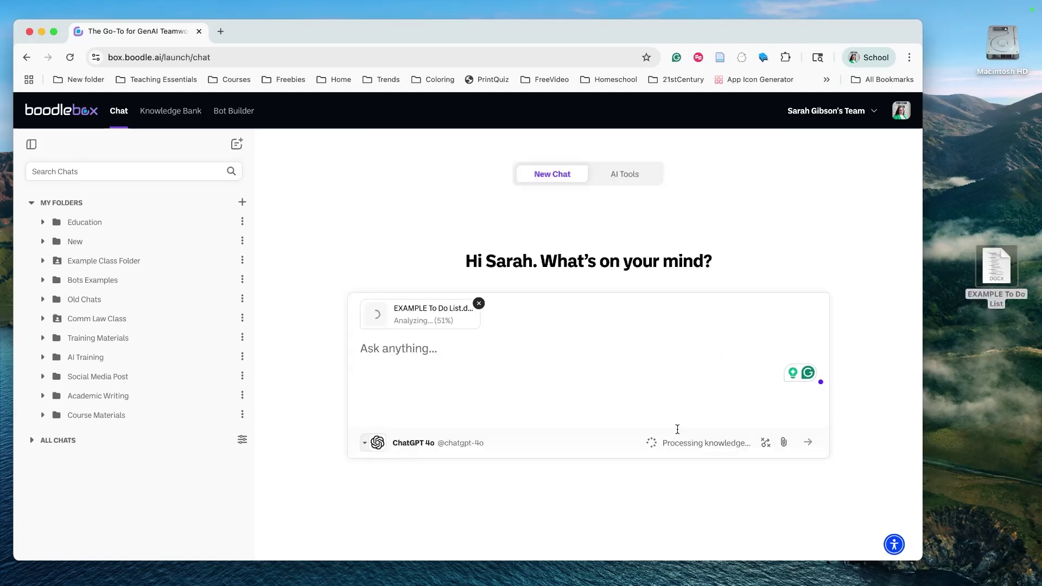
pyautogui.click(784, 443)
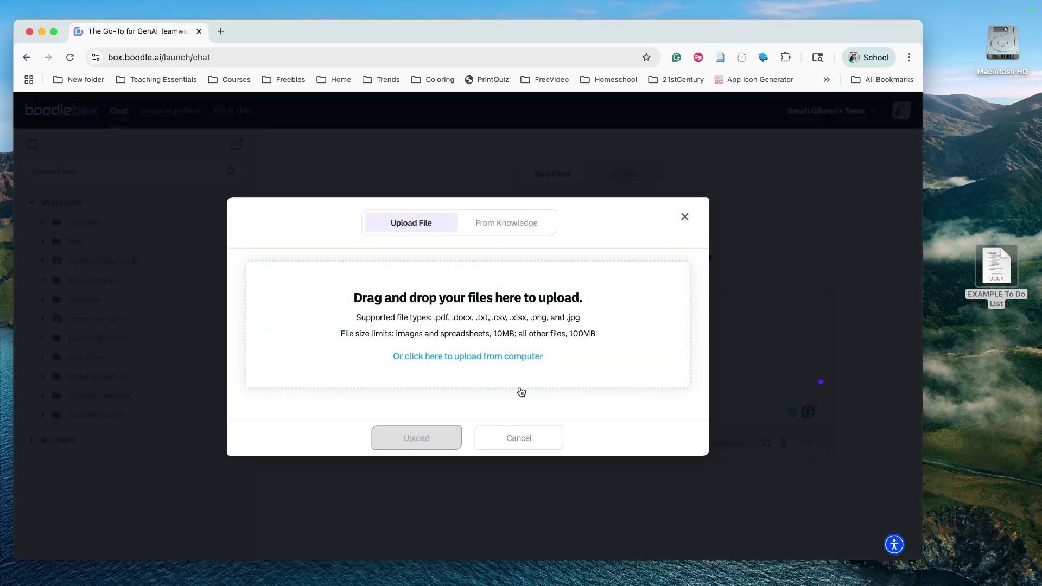
pyautogui.click(685, 219)
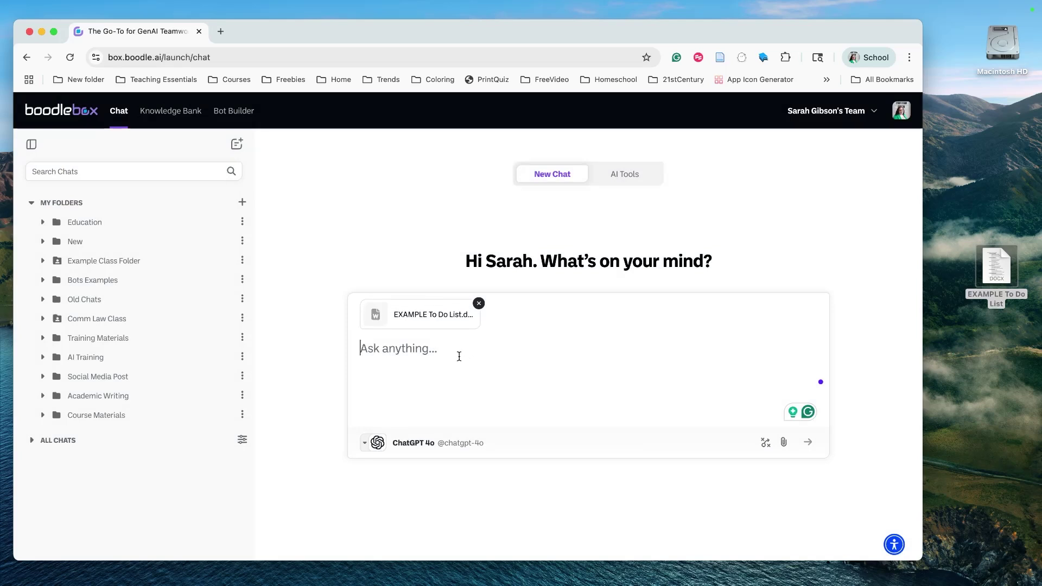
# - Ask ChatGPT 4o "What is the most important things on this to do list?" about the attached document
pyautogui.click(438, 367)
pyautogui.write('What is the most im')
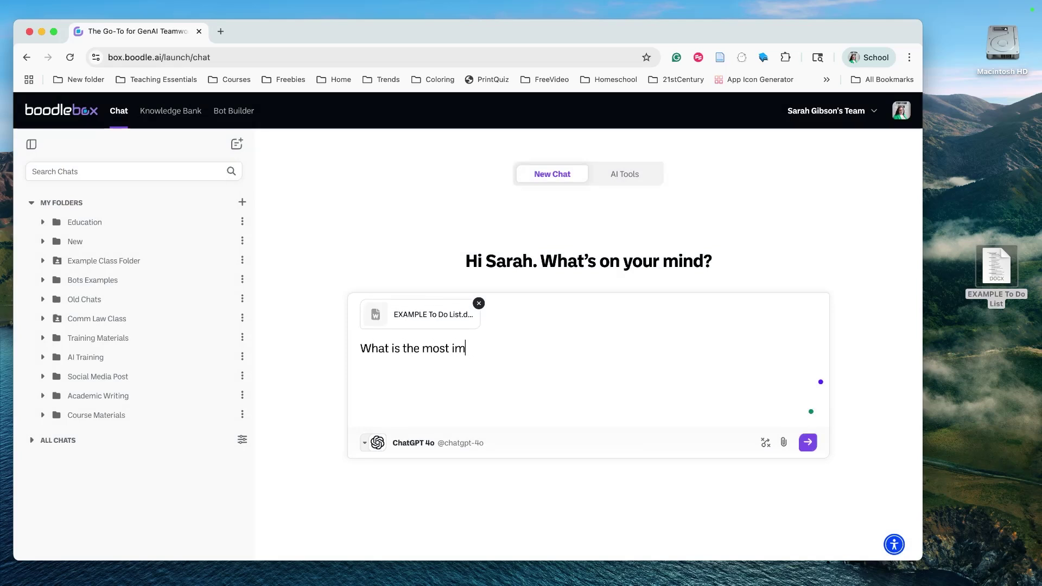
pyautogui.write('portant things on this to do list?')
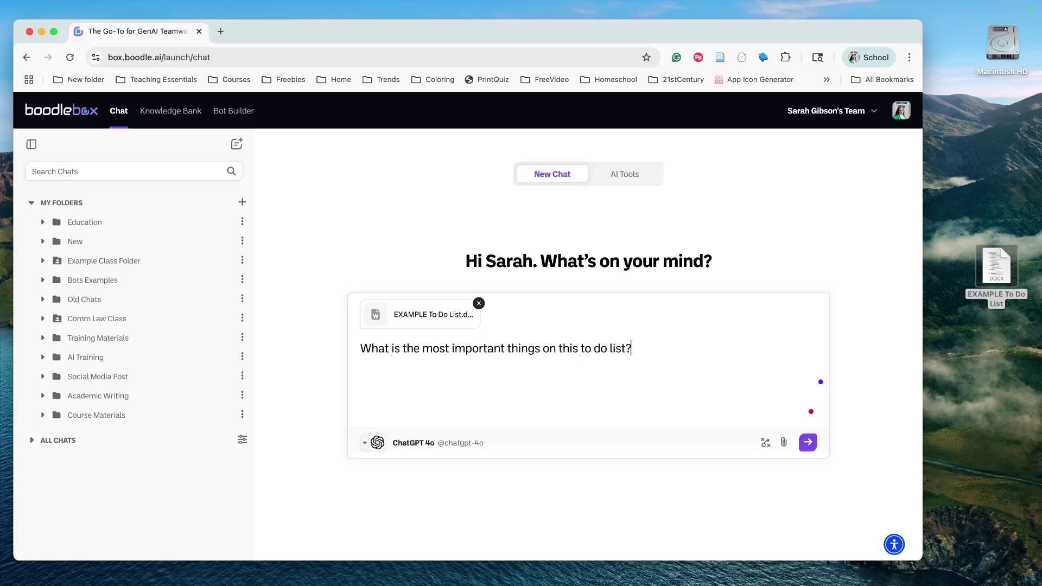
pyautogui.press('Return')
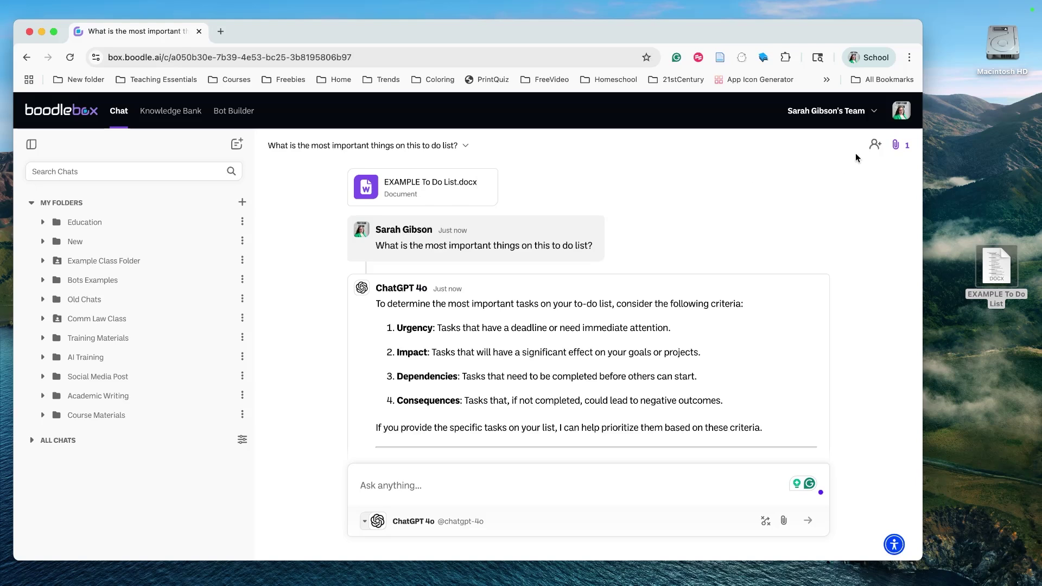
# - View the knowledge attached to this chat and look for the uploaded document in the Knowledge Bank
pyautogui.click(896, 147)
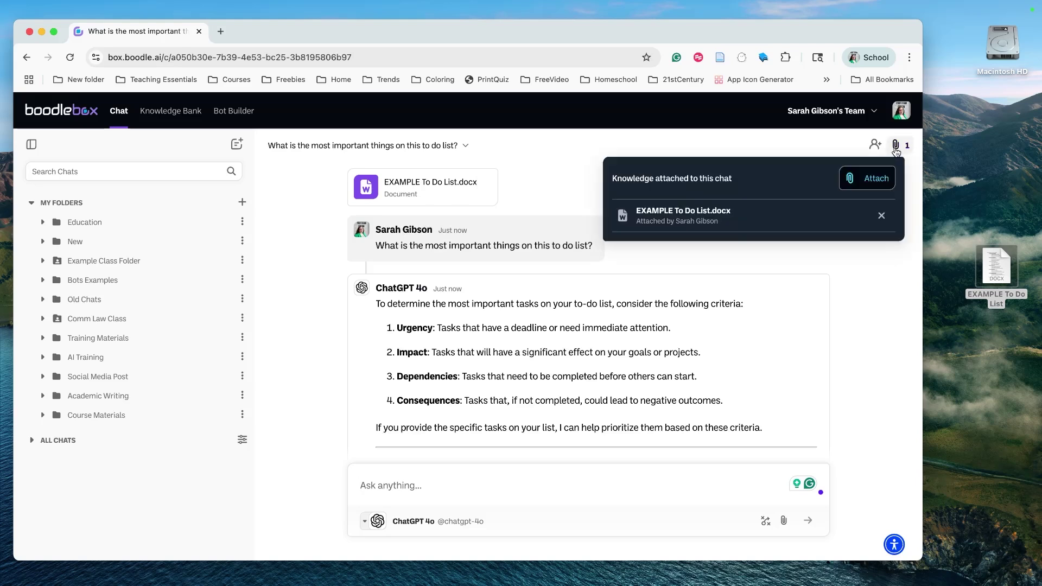
pyautogui.click(770, 272)
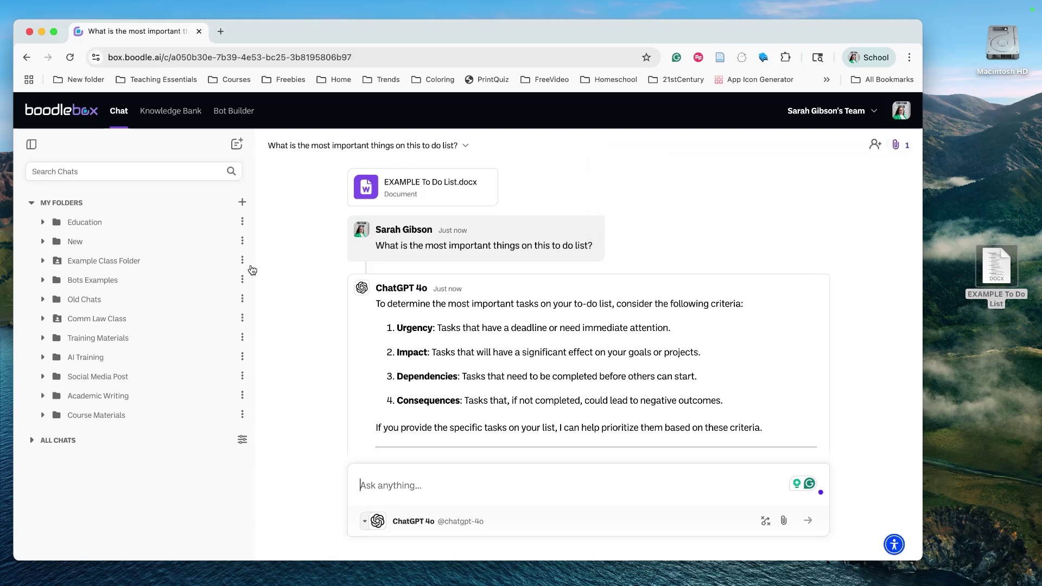
pyautogui.click(166, 111)
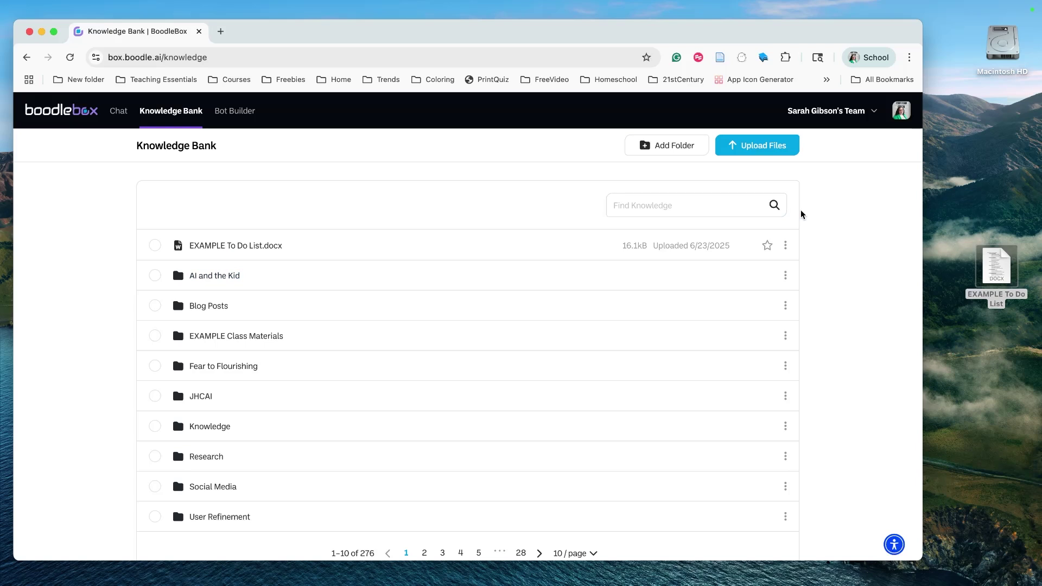
# - Reopen the chat "What is the most important things on this to do list?" from all chats and review its response
pyautogui.click(115, 111)
pyautogui.click(31, 440)
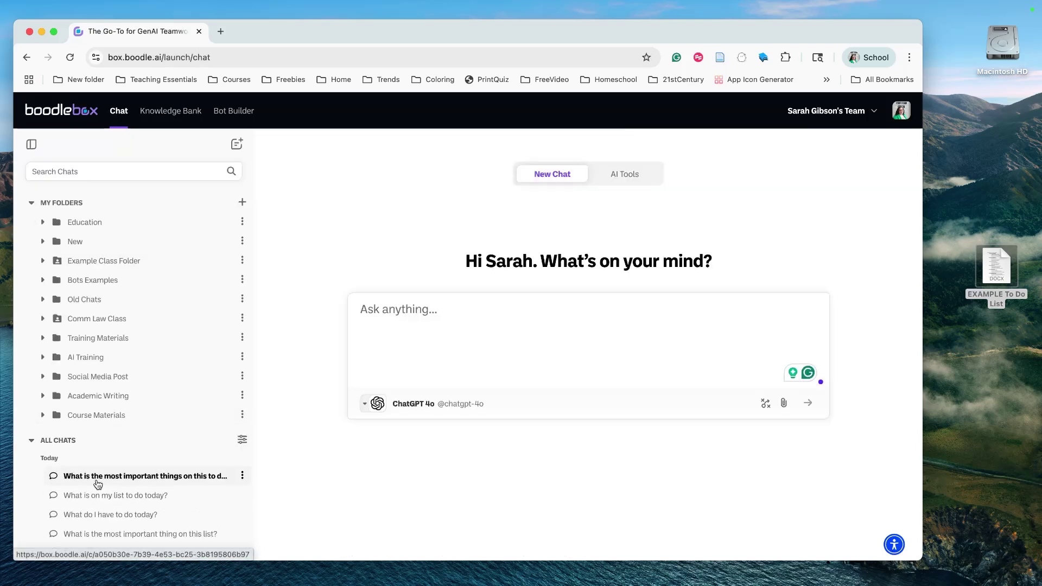
pyautogui.click(98, 480)
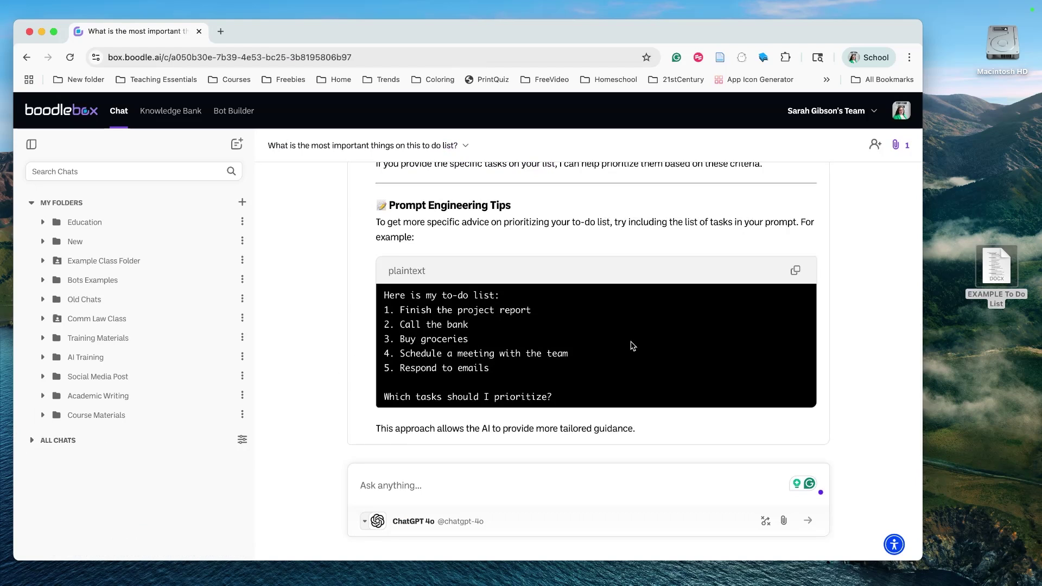
pyautogui.scroll(4, 632, 343)
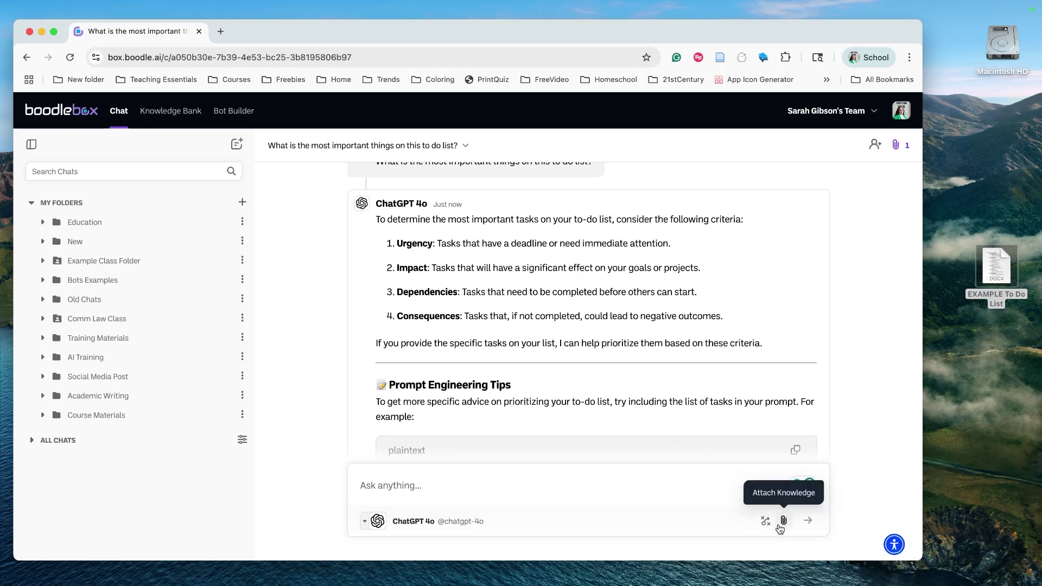
# - Attach Paper- AI in College.docx from the Knowledge Bank folder EXAMPLE Class Materials to this chat
pyautogui.click(896, 145)
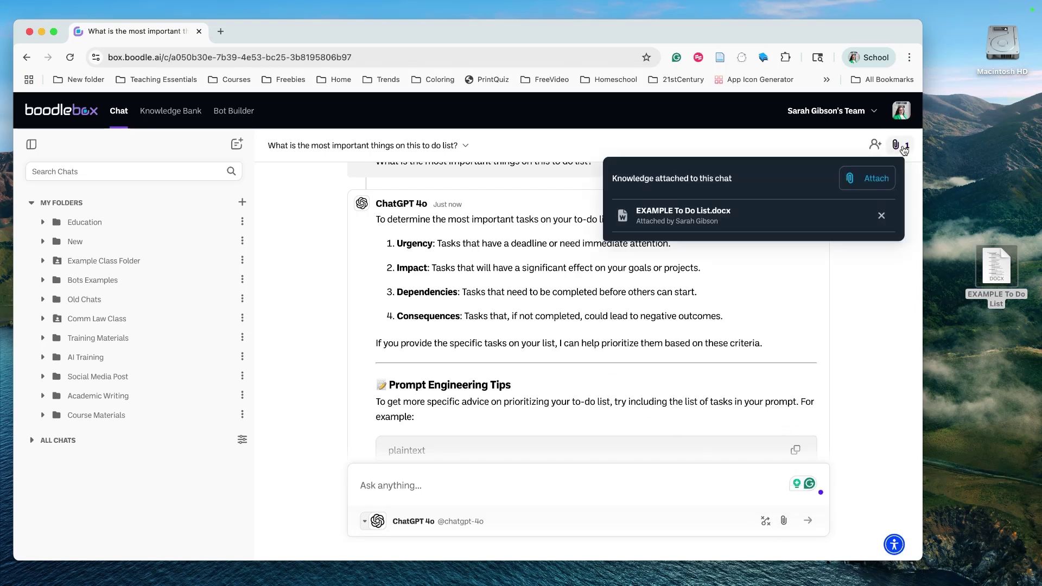
pyautogui.click(877, 174)
pyautogui.click(488, 225)
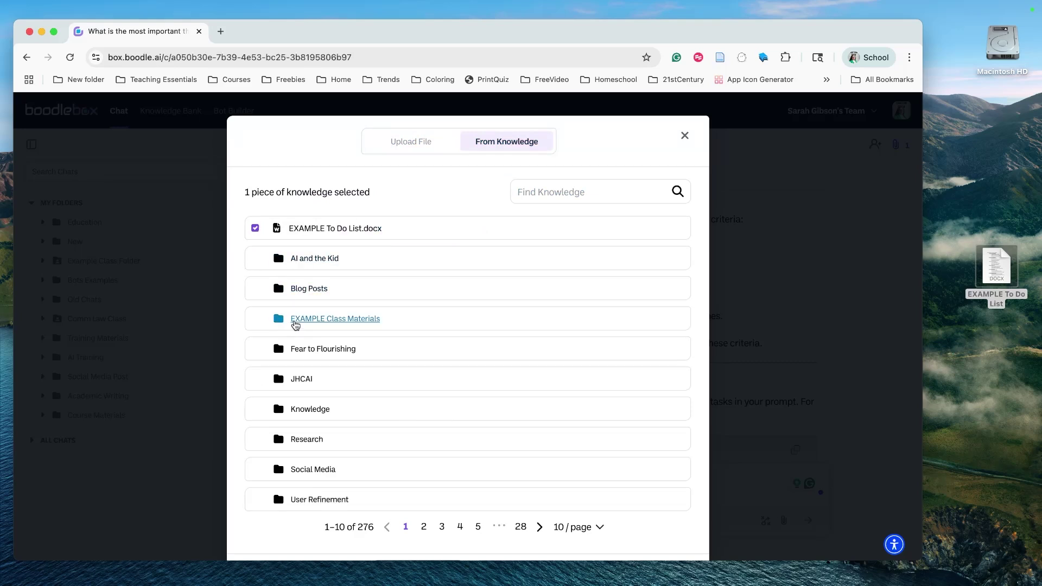
pyautogui.click(296, 319)
pyautogui.click(255, 275)
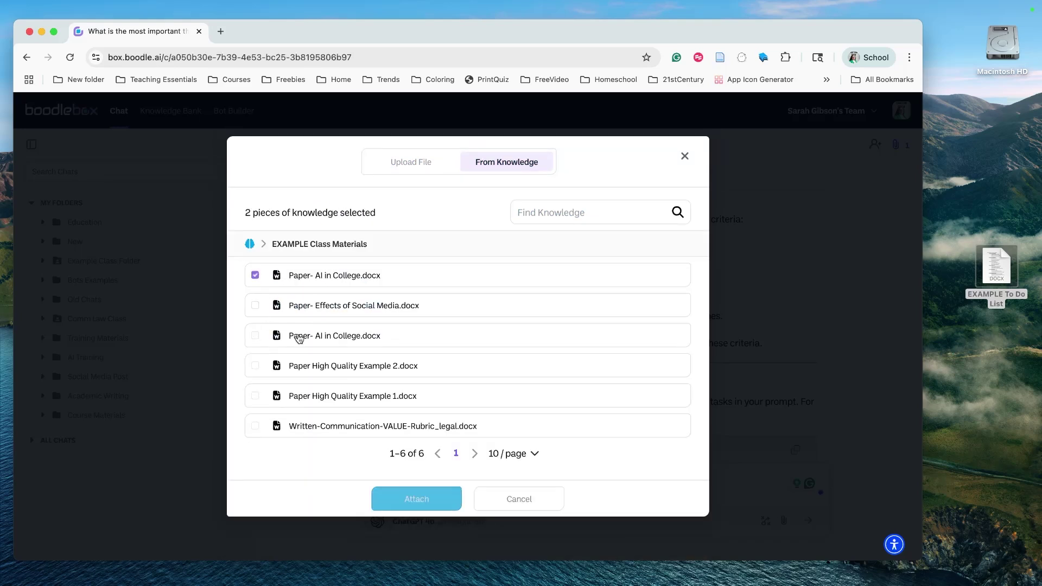
pyautogui.click(436, 502)
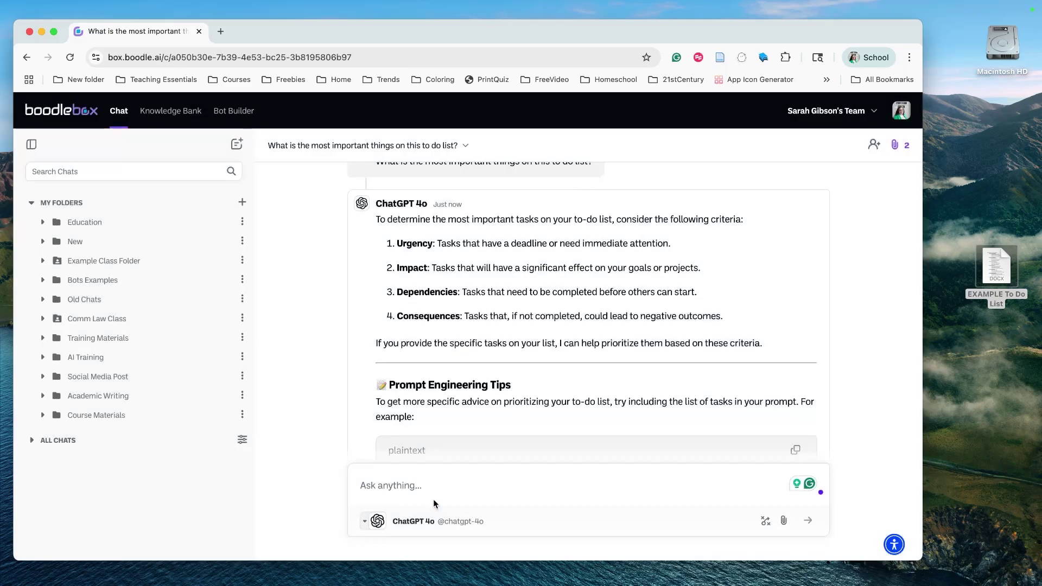
# - Remove Paper- AI in College.docx from the knowledge attached to this chat
pyautogui.click(898, 146)
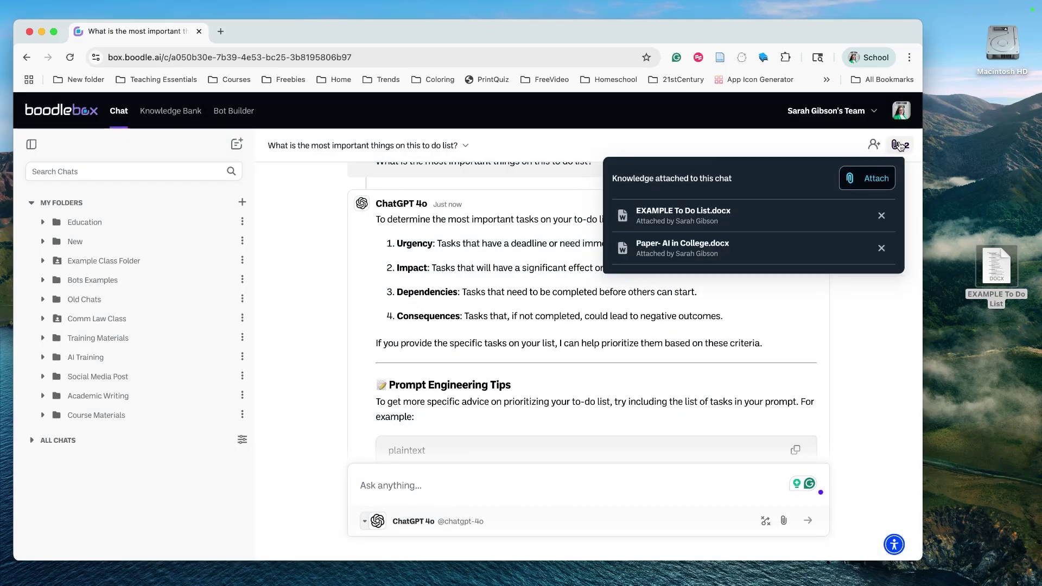
pyautogui.click(882, 249)
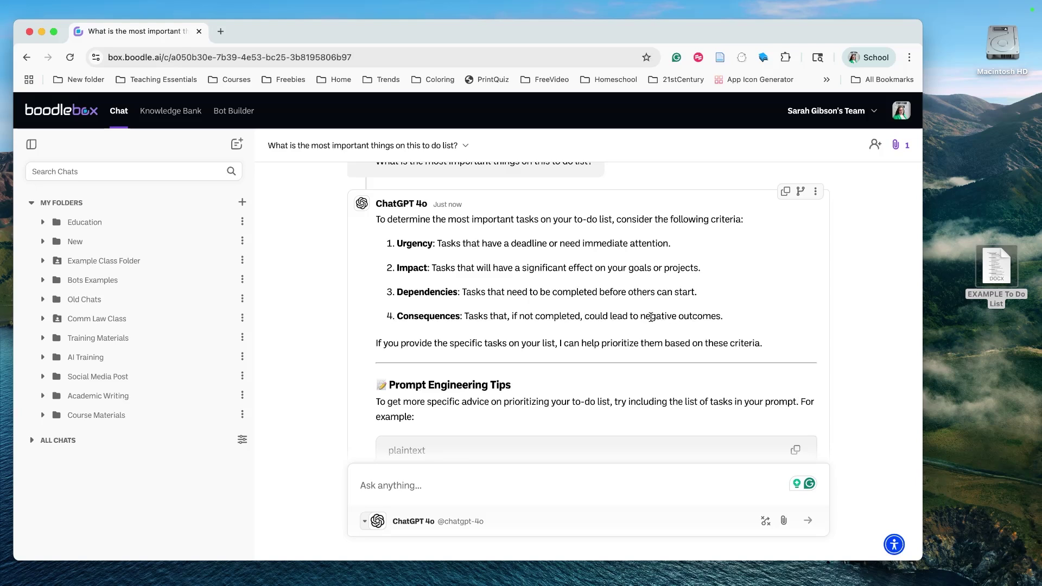
# - Star EXAMPLE To Do List.docx in the Knowledge Bank
pyautogui.click(167, 113)
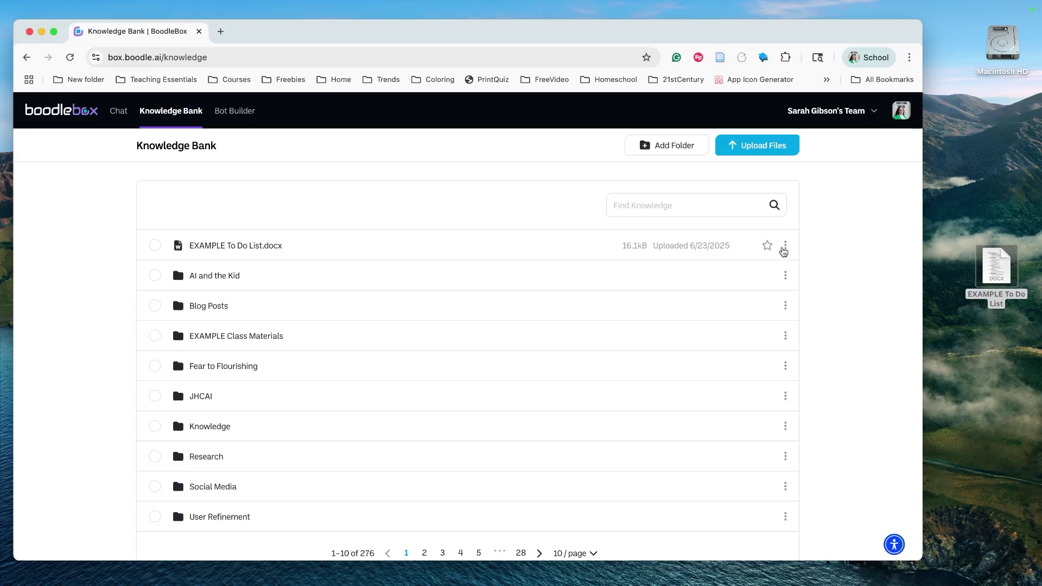
pyautogui.click(767, 247)
# - In a new chat, ask "What knowledge is attached to this chat" and view the chat's attached knowledge
pyautogui.click(118, 112)
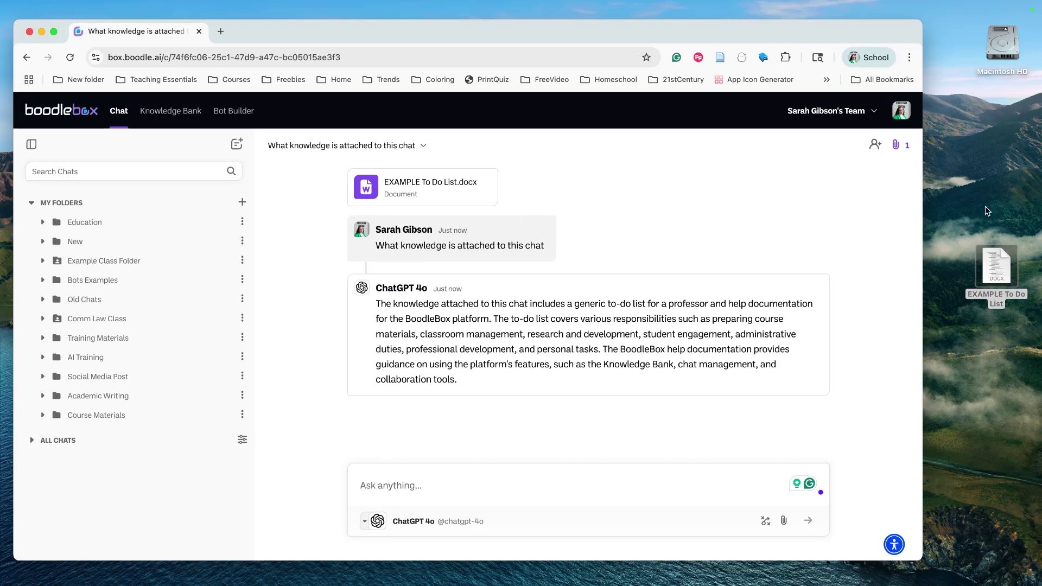
pyautogui.click(901, 145)
# - Expand all chats and open the options for the chat "What knowledge is attached to this chat"
pyautogui.click(32, 444)
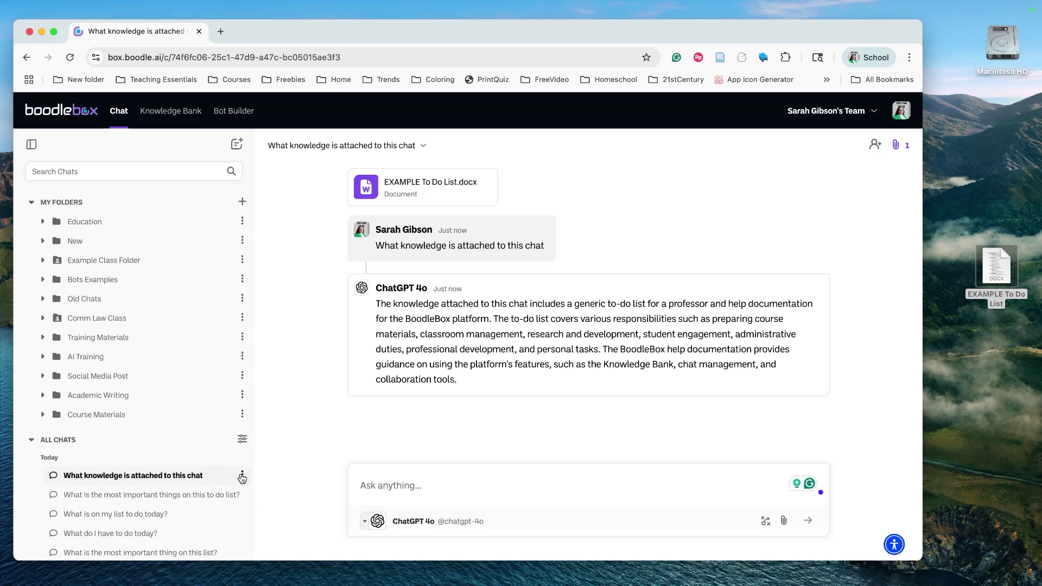
pyautogui.click(242, 477)
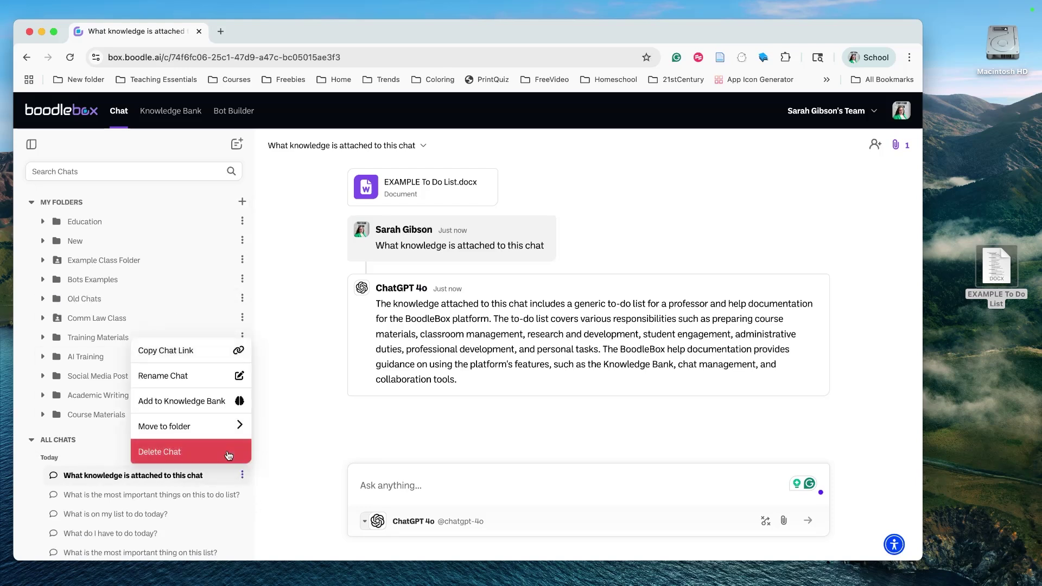